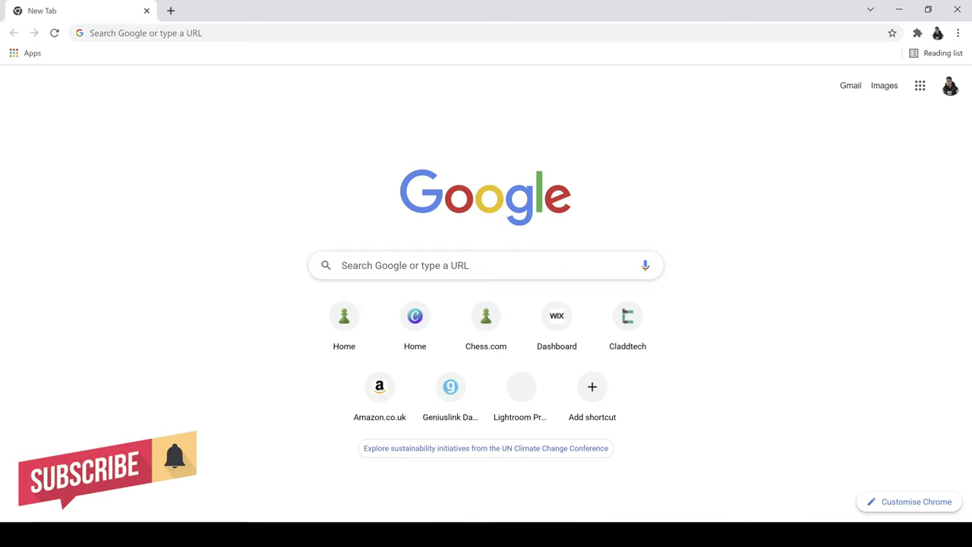
Step: Search Google for "instagram"
click(434, 266)
text(instagr)
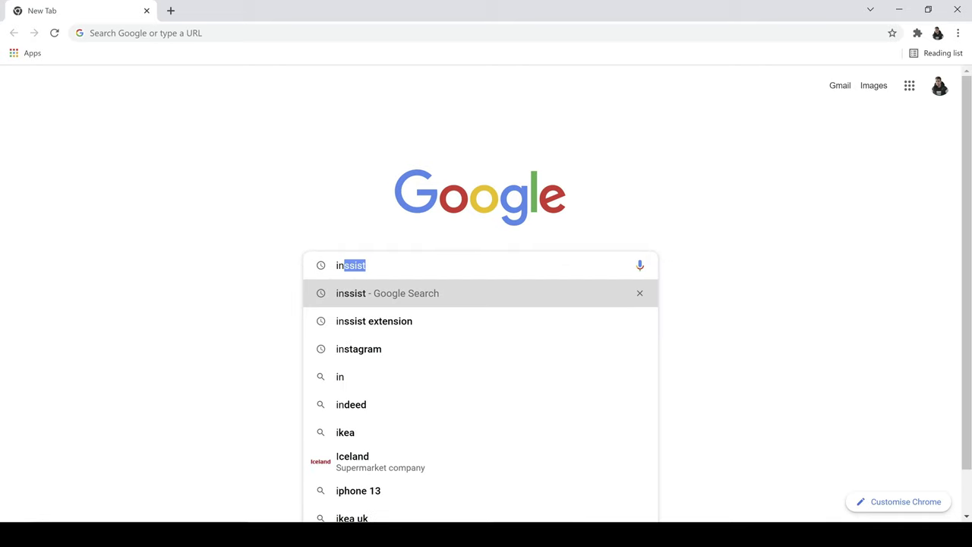
text(am)
key(Return)
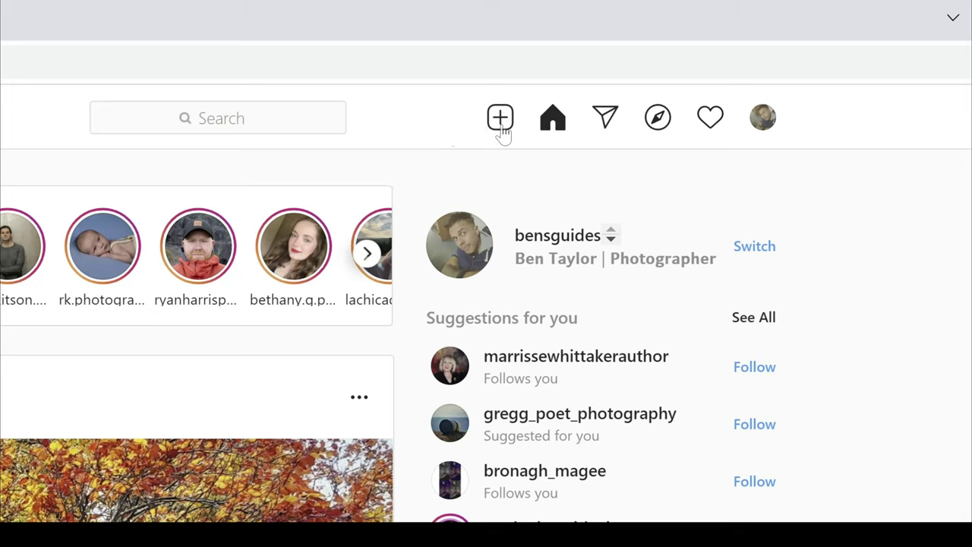
Step: Create a new Instagram post from the image file "old streets preset 2 - Copy" on the computer
click(501, 120)
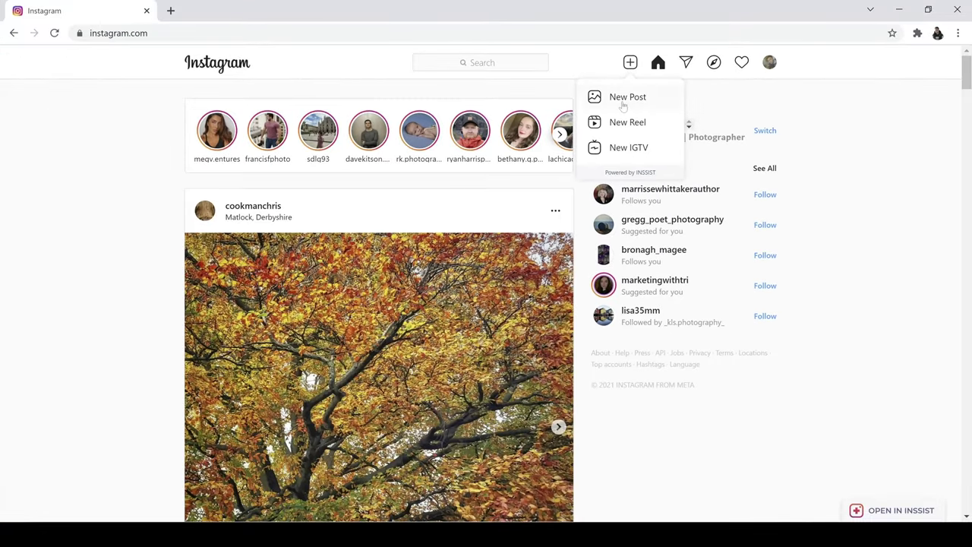
click(623, 106)
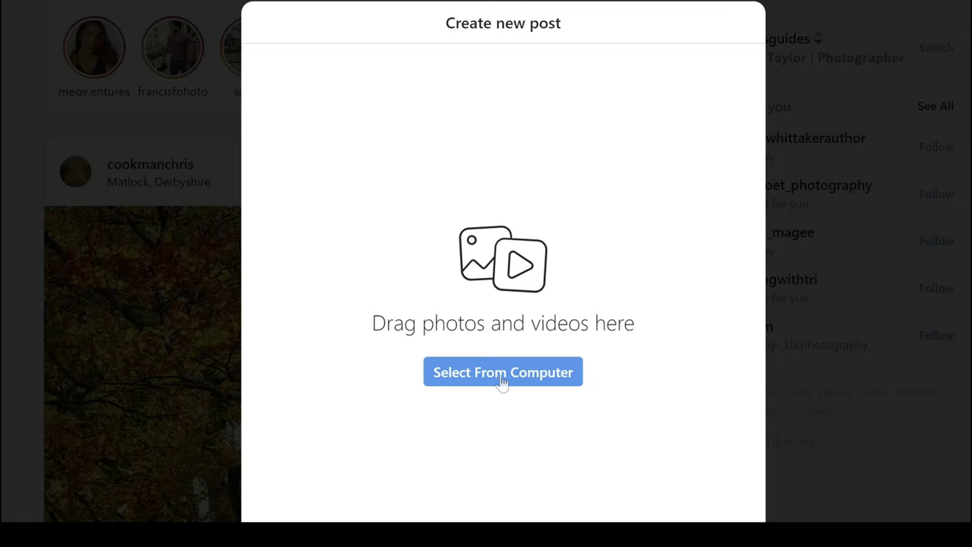
click(502, 377)
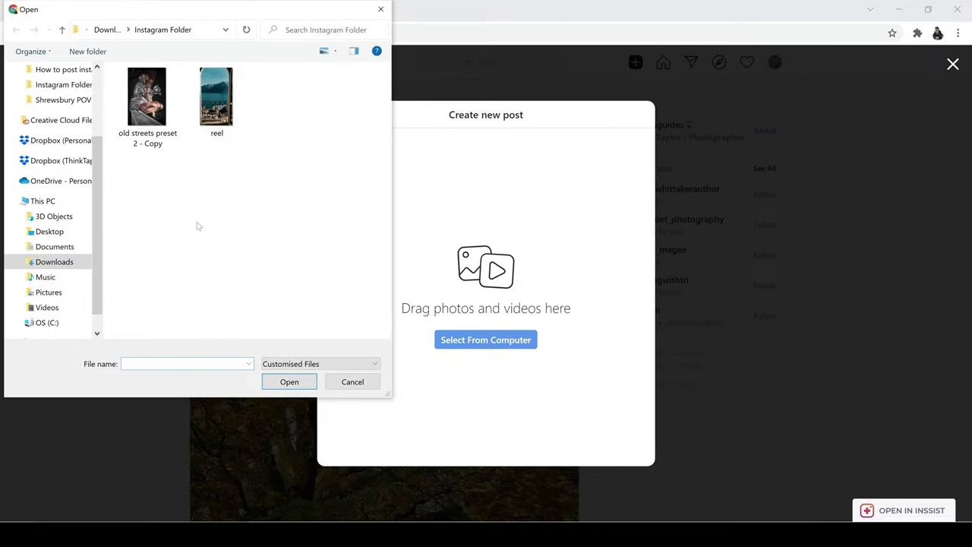
click(144, 120)
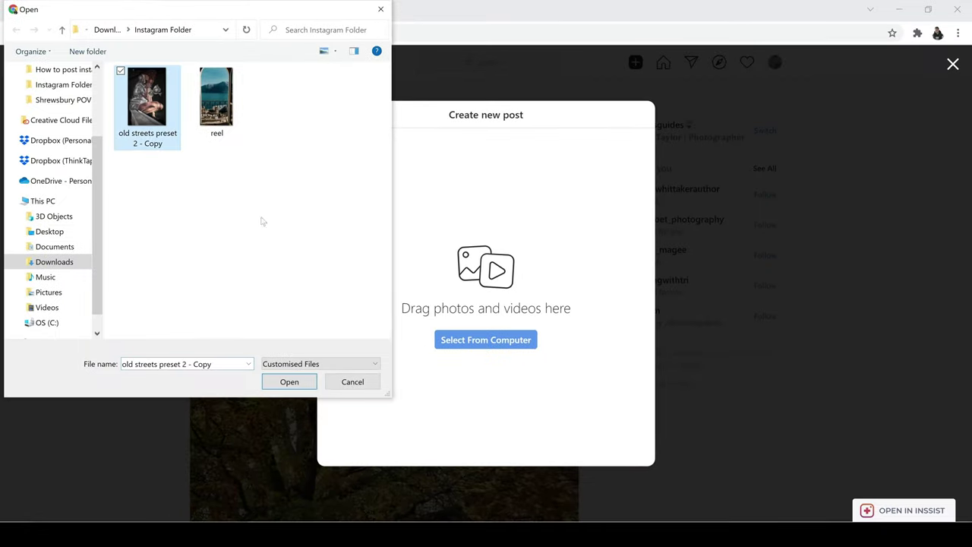
click(288, 382)
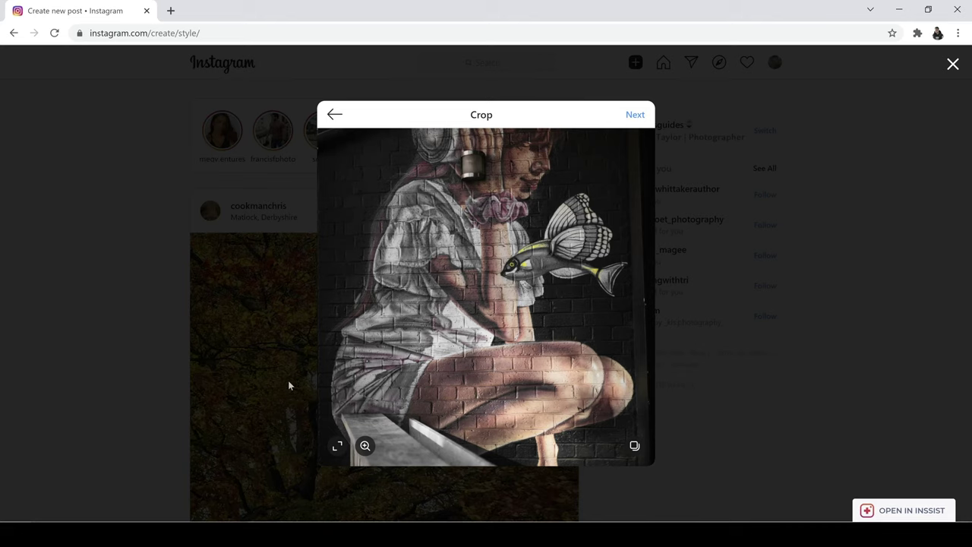
Step: Crop the mural photo to a 4:5 ratio and continue to the editing stage
click(338, 448)
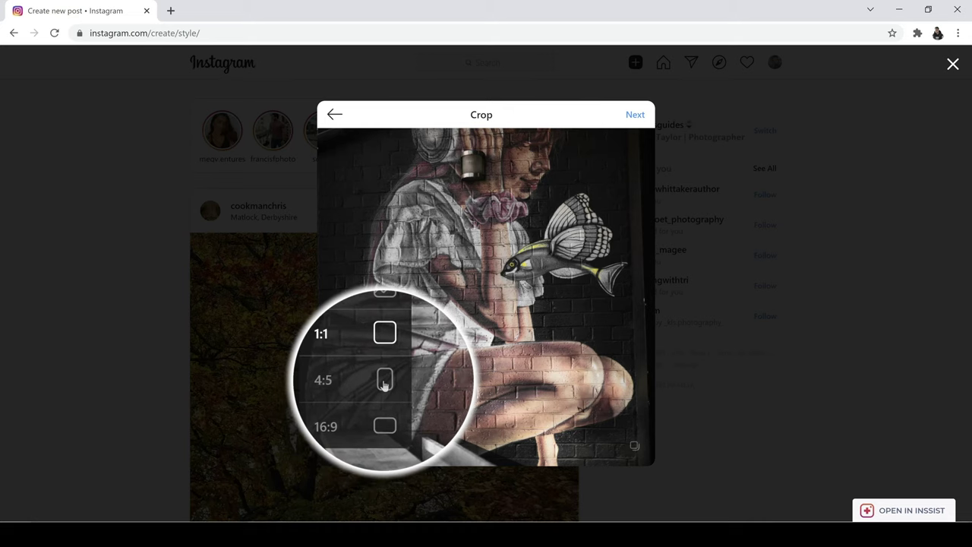
click(384, 381)
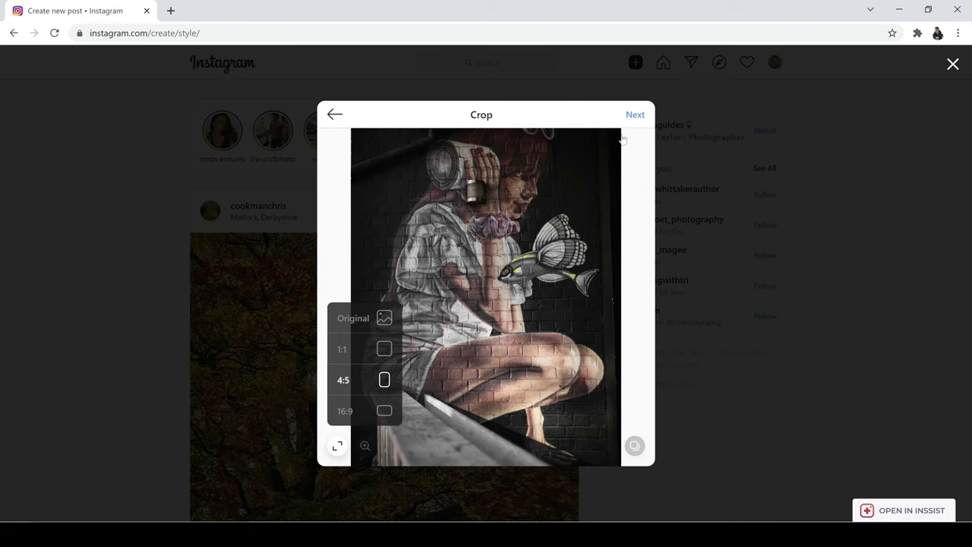
click(635, 115)
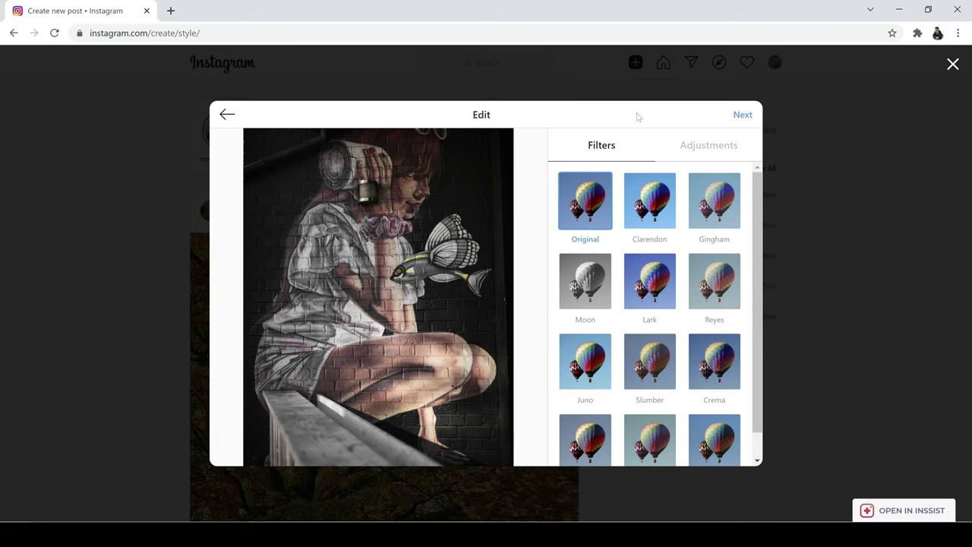
Step: Adjust the photo to brightness 21, contrast 15 and saturation 4, and continue to the caption stage
click(697, 151)
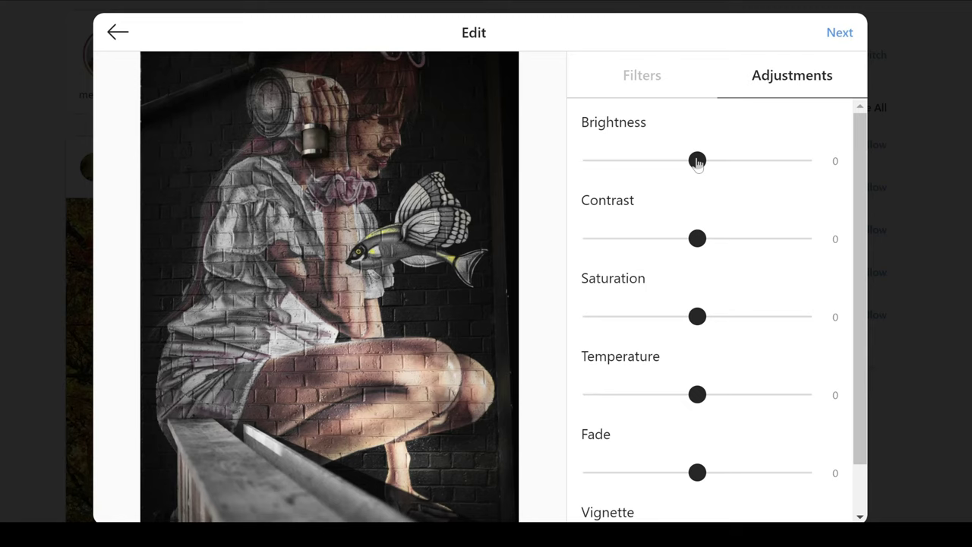
drag(697, 162, 713, 167)
drag(697, 239, 712, 241)
mouse_move(698, 319)
mouse_down()
mouse_move(711, 320)
mouse_move(702, 319)
mouse_up()
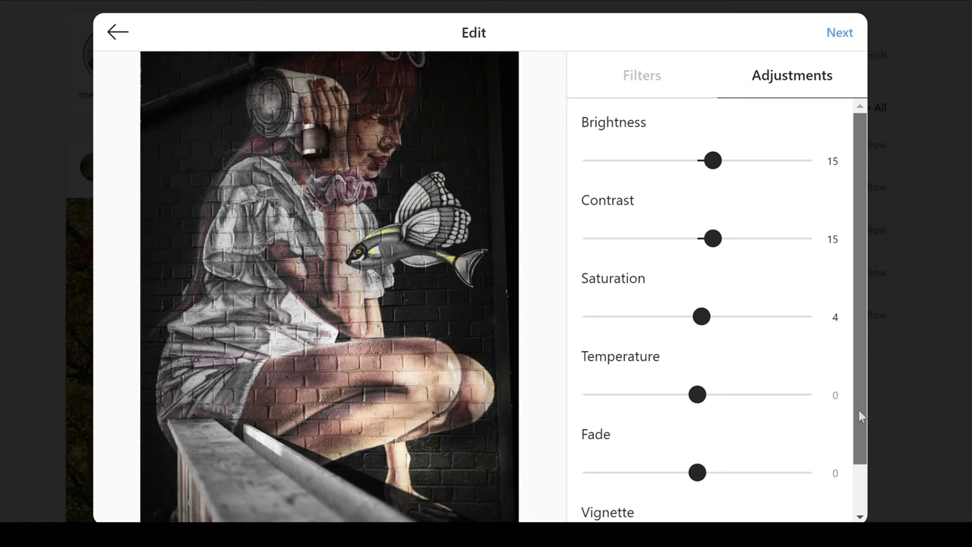
scroll(859, 413, down, 1)
scroll(852, 261, up, 1)
scroll(852, 260, up, 1)
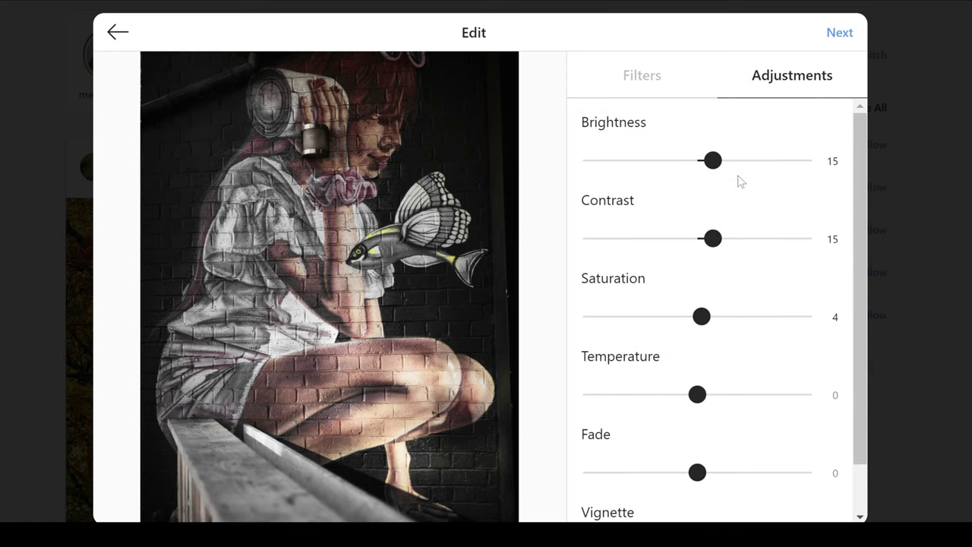
drag(717, 170, 720, 174)
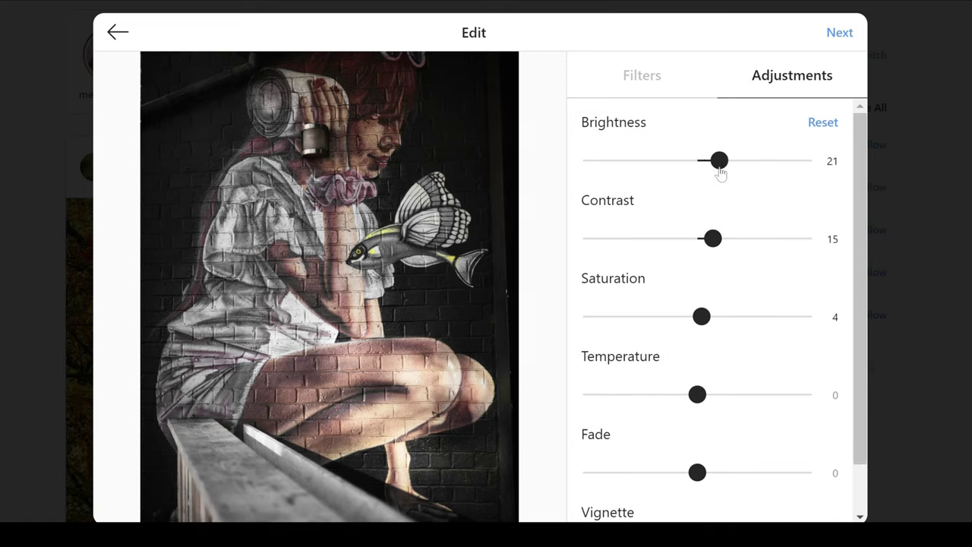
click(838, 32)
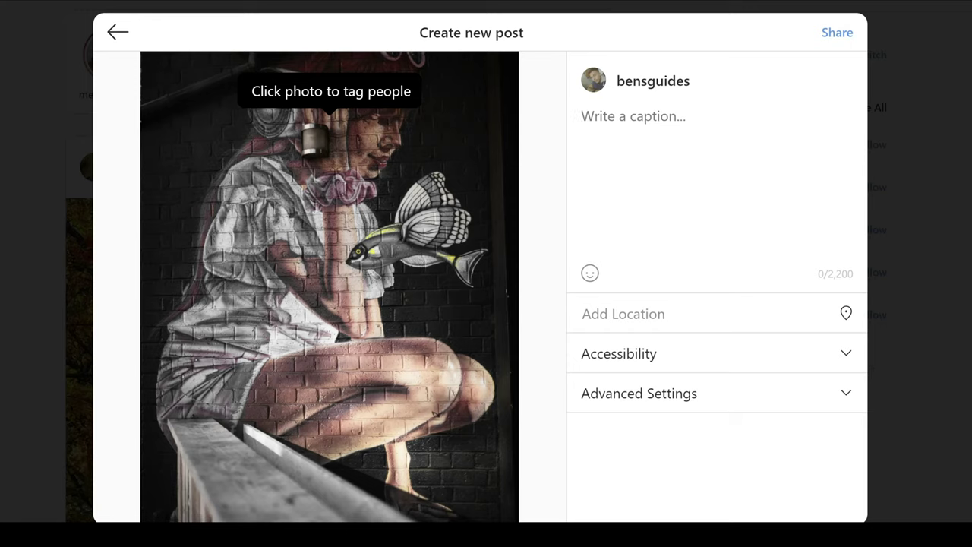
Step: Write the caption "Graffiti in city", correcting the spelling of the first word
click(582, 116)
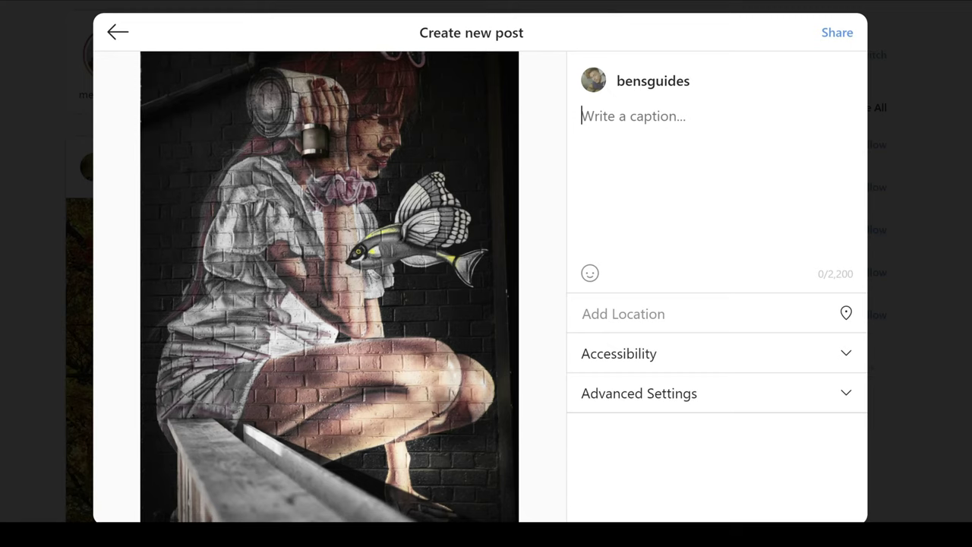
text(Graf)
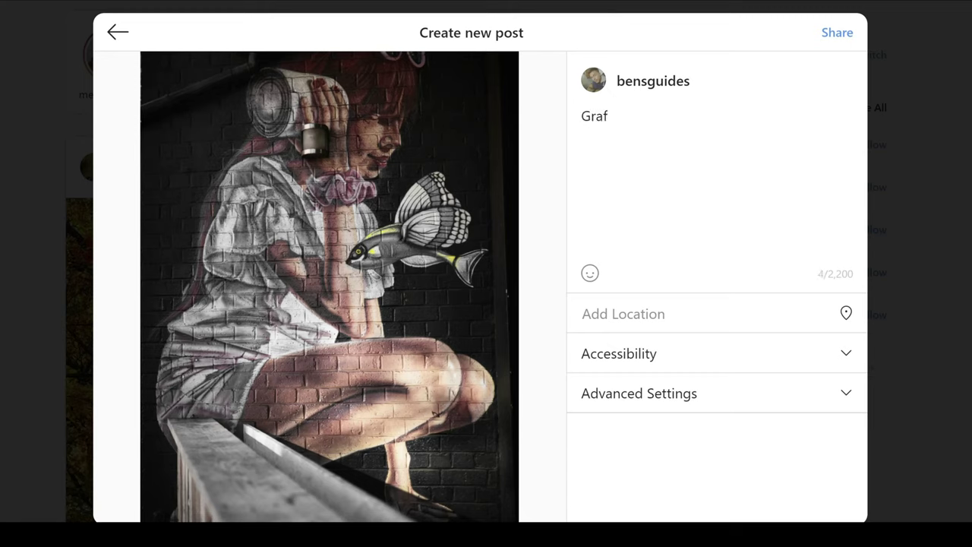
text(itti in city)
right_click(604, 115)
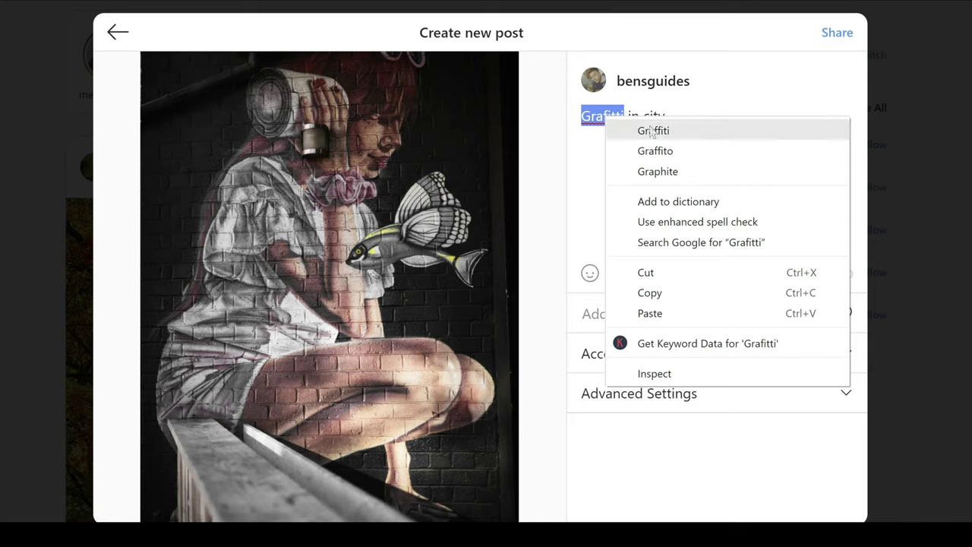
click(651, 130)
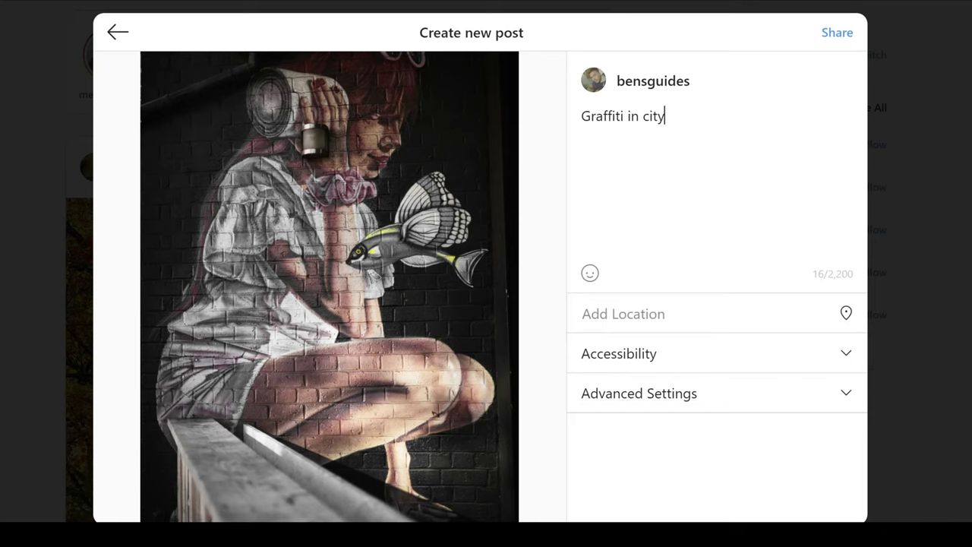
Step: Add the hashtags "#photography #graffiti #portraitphoto" to the caption, separated from the first line by a blank line
key(Return)
key(Return)
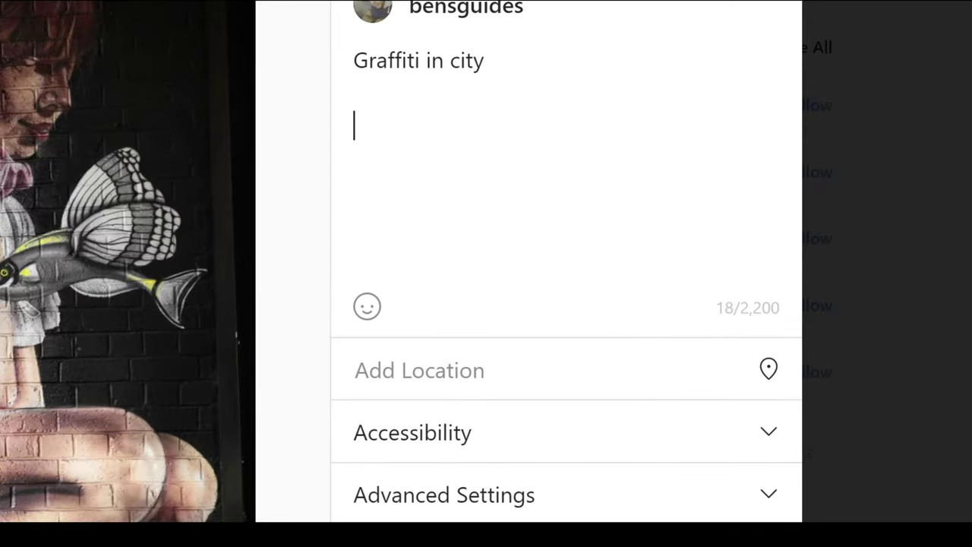
text(#photography #)
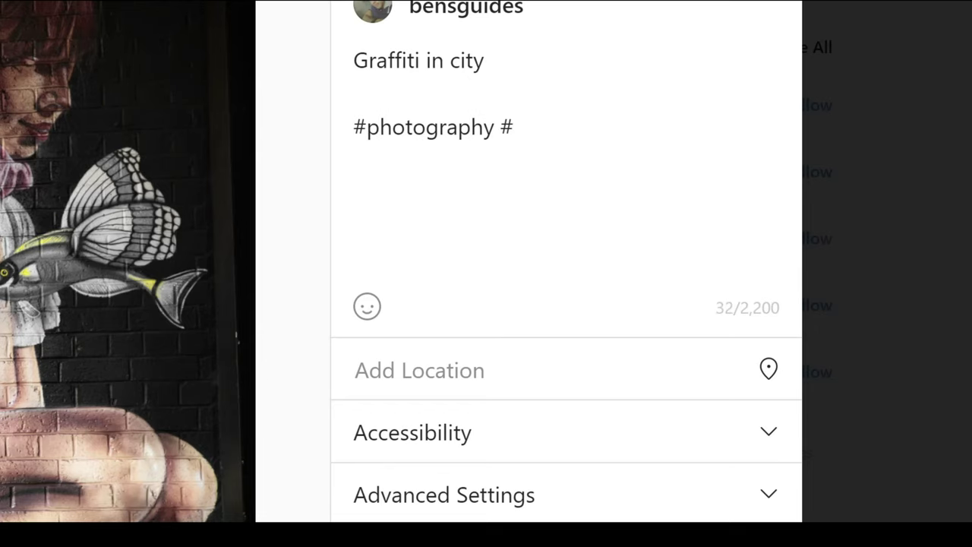
text(graffiti #)
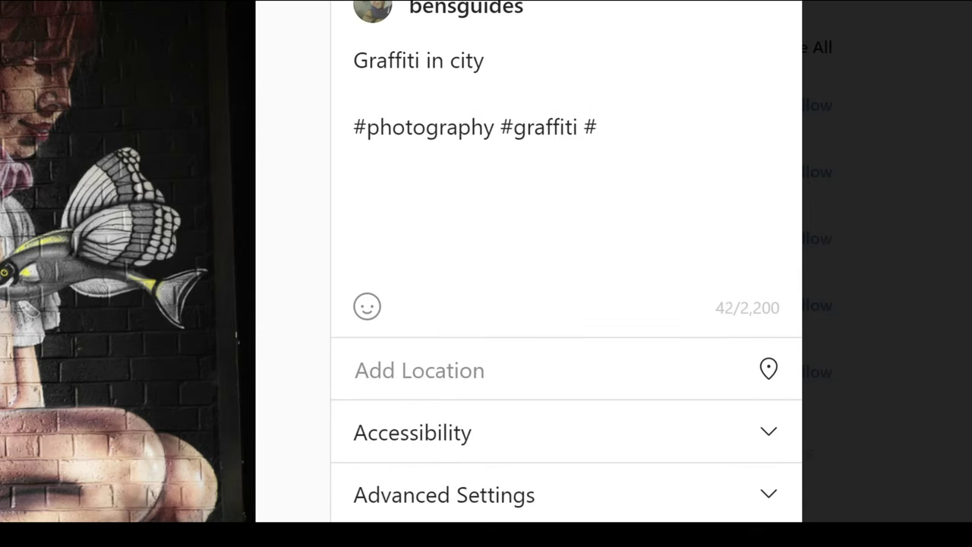
text(portraitphoto)
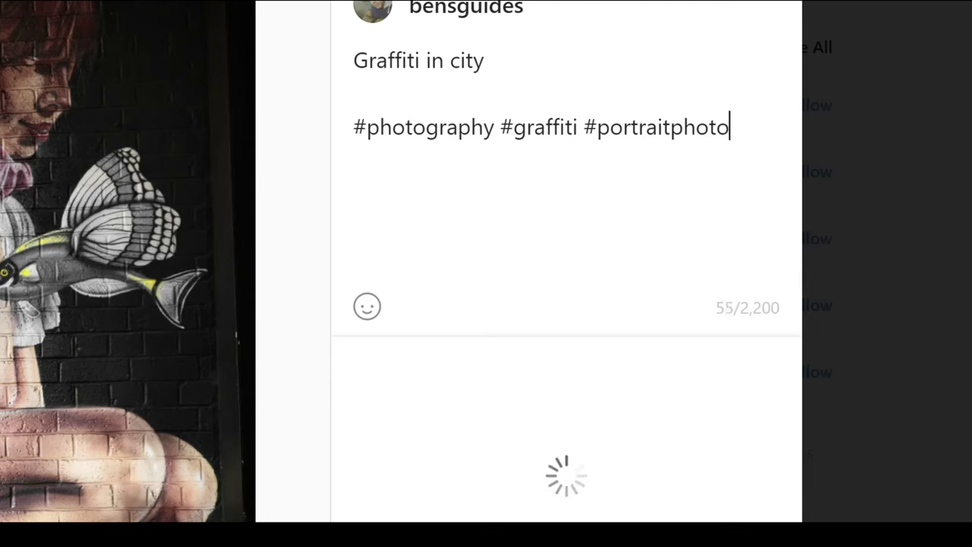
Step: Browse the emojis available for the caption and close the emoji selection
click(368, 310)
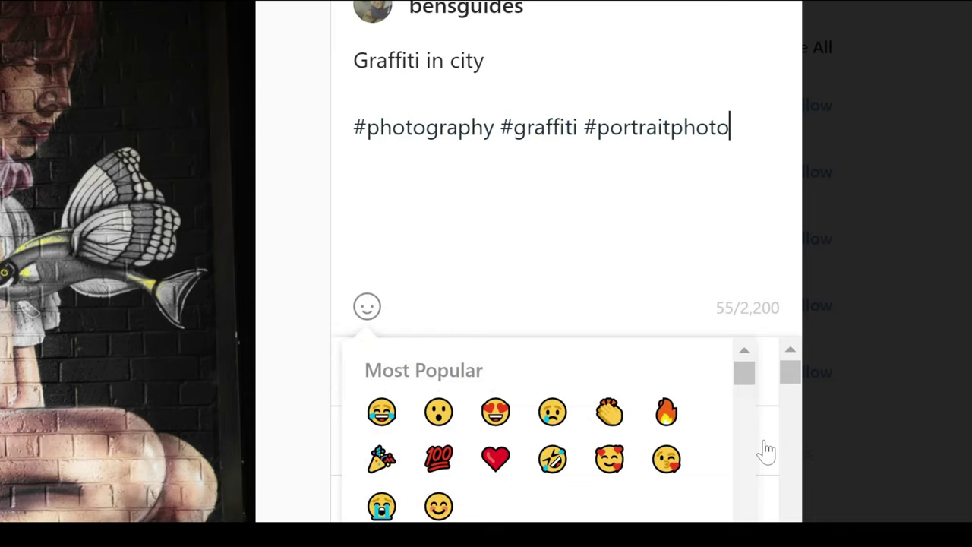
scroll(746, 392, down, 5)
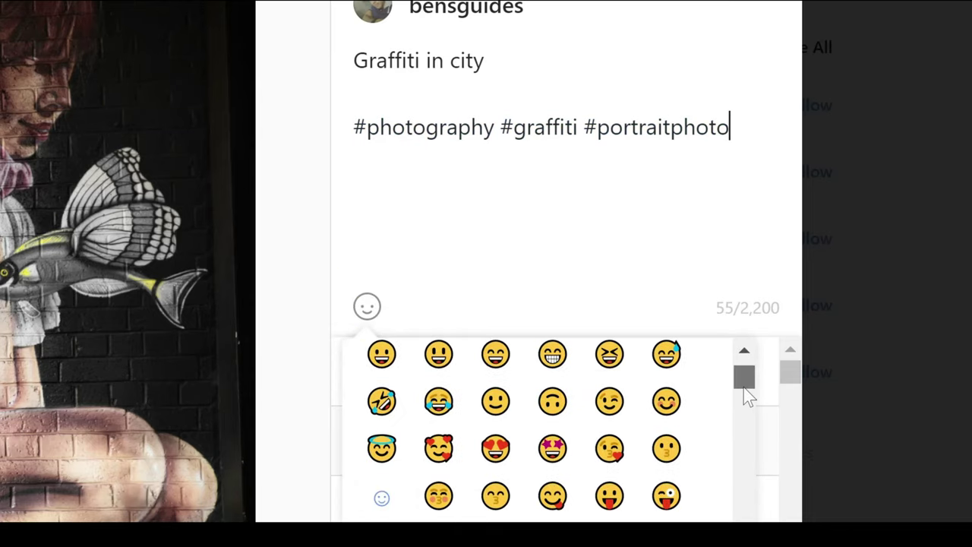
scroll(746, 391, up, 1)
click(486, 61)
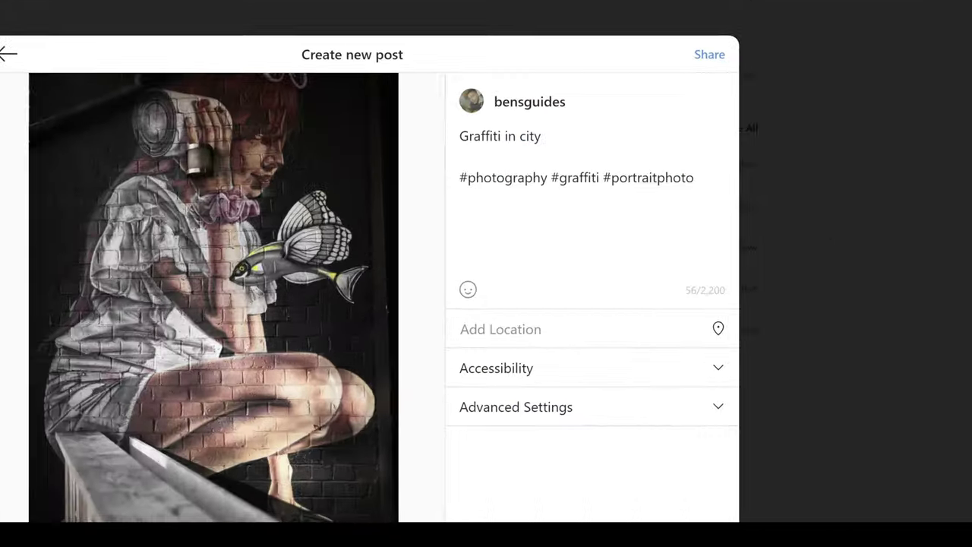
Step: Examine the post's Accessibility alt text option and its Advanced Settings for commenting
click(682, 398)
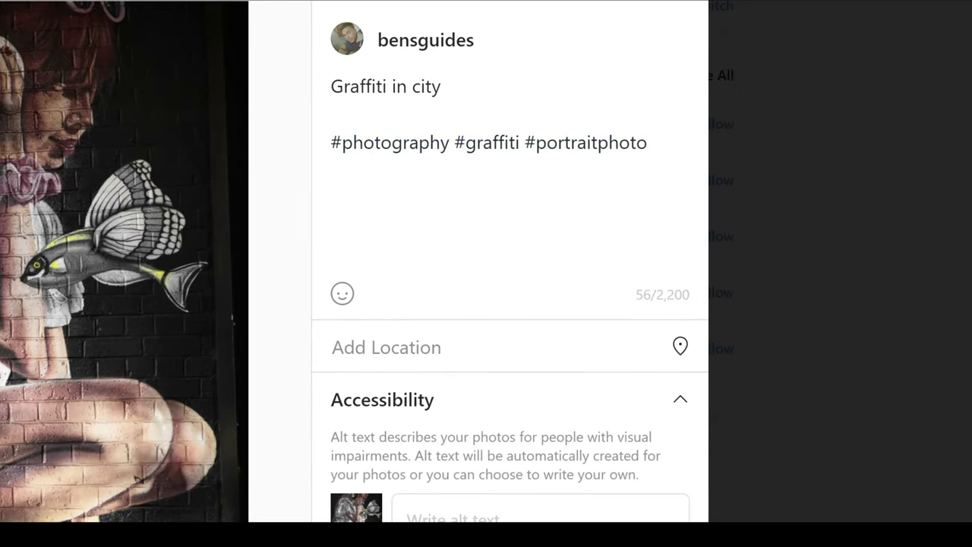
click(681, 401)
scroll(682, 373, down, 3)
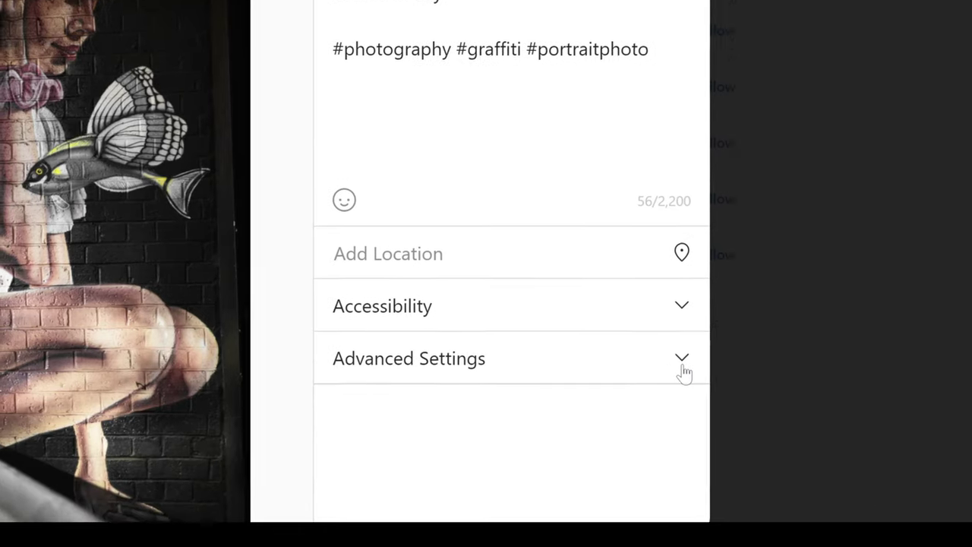
click(683, 247)
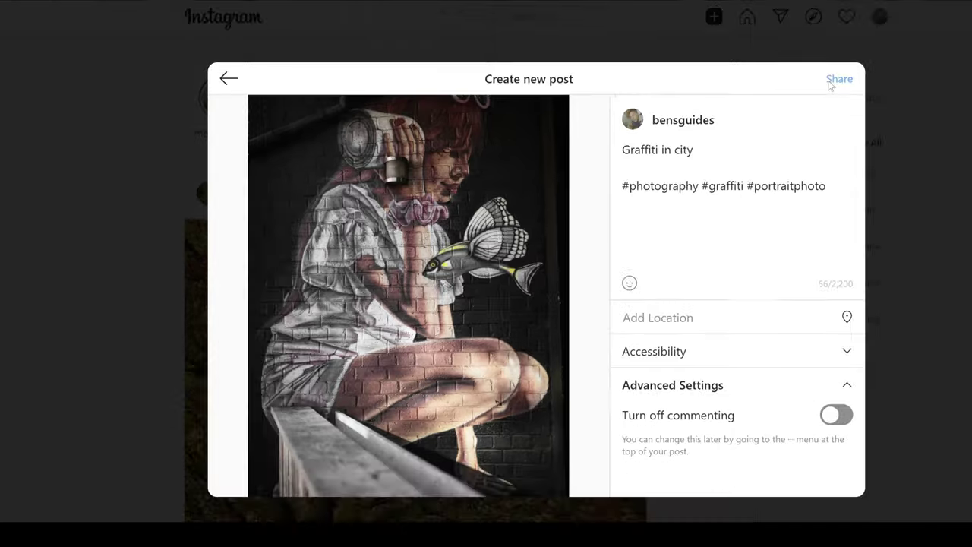
Step: Leave the new post window for the home feed and open the options for creating new content
click(611, 110)
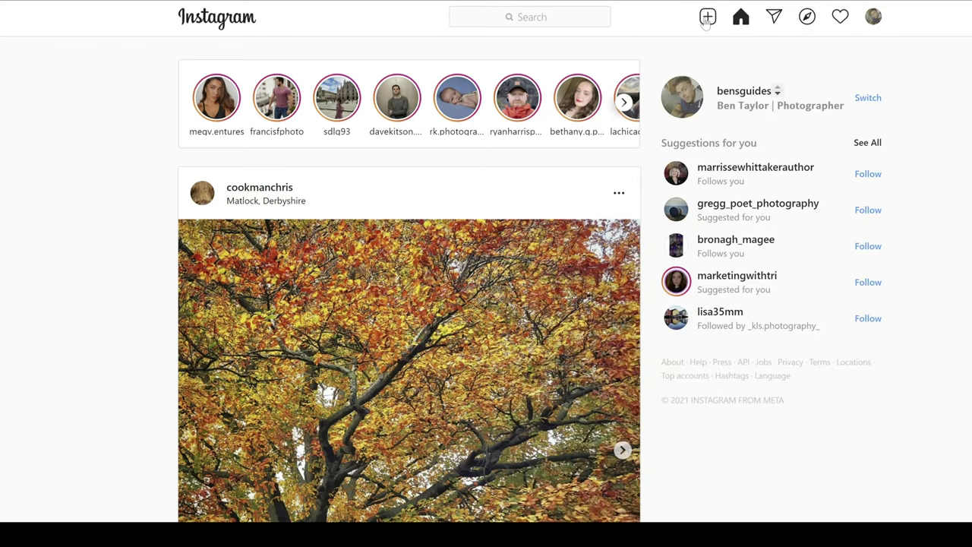
click(706, 18)
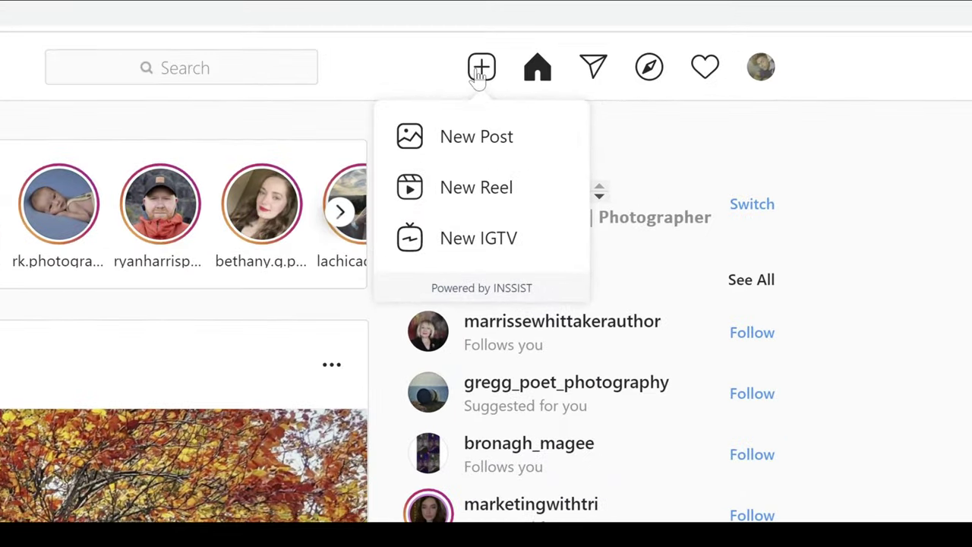